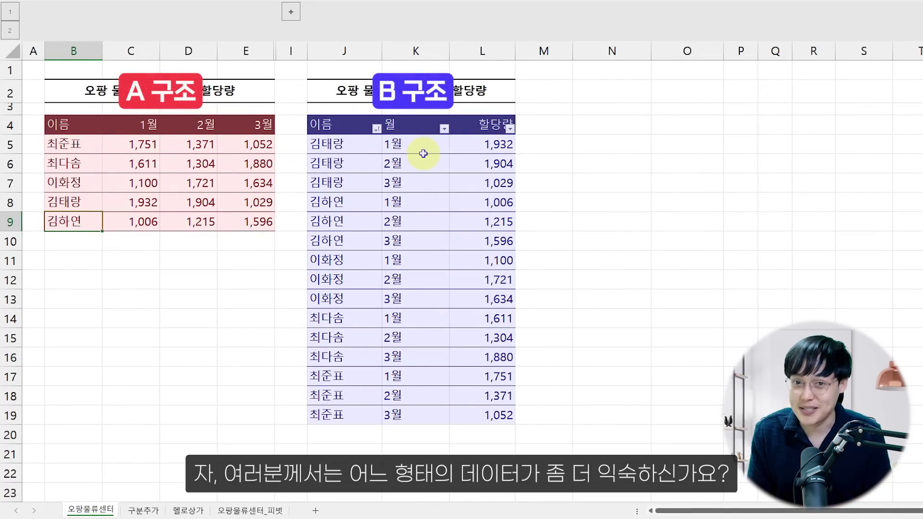
Enter the ranks 1, 2 and 3 in D10:D12 beneath the wide monthly allocation table
{"action": "left_click", "coordinate": [252, 197]}
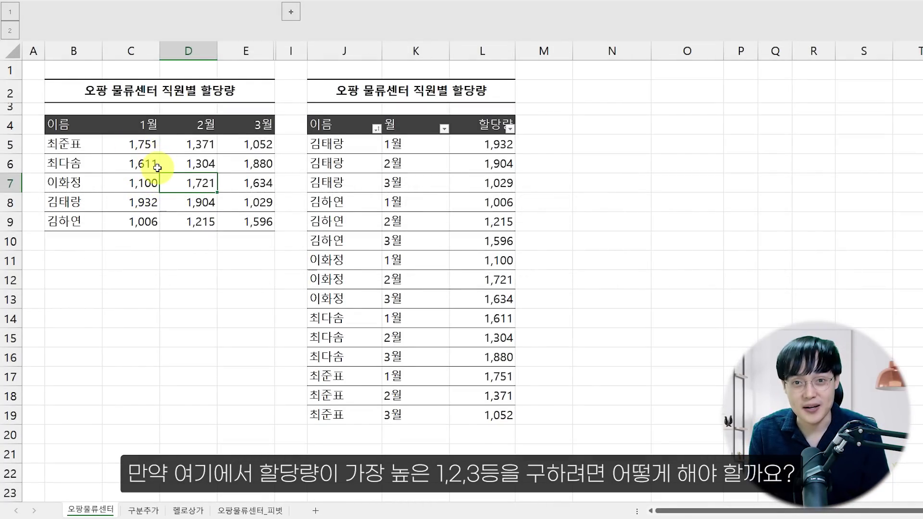
{"action": "left_click", "coordinate": [188, 238]}
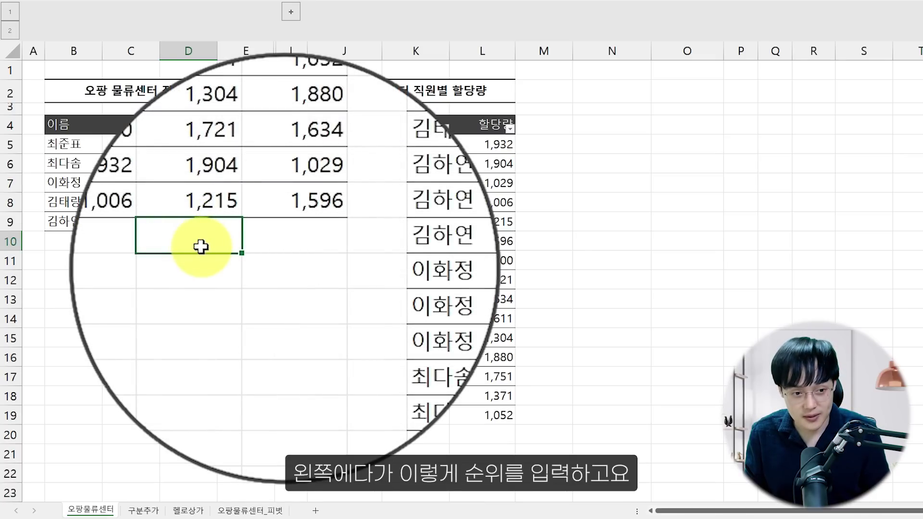
{"action": "type", "text": "1"}
{"action": "key", "text": "Return"}
{"action": "type", "text": "2"}
{"action": "key", "text": "Return"}
{"action": "type", "text": "3"}
{"action": "key", "text": "Return"}
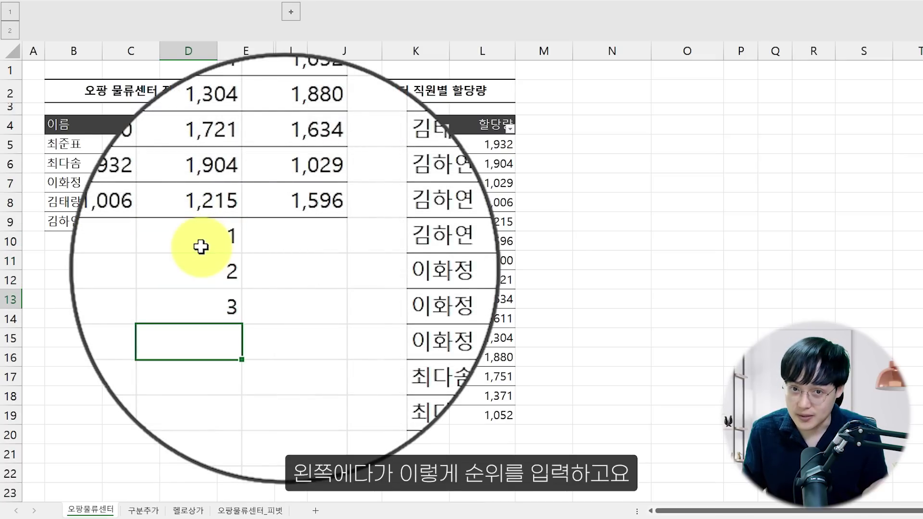
Calculate the top three allocations in E10:E12 with =LARGE($C$5:$E$9,D10), copied down from E10
{"action": "left_click", "coordinate": [257, 243]}
{"action": "type", "text": "=l"}
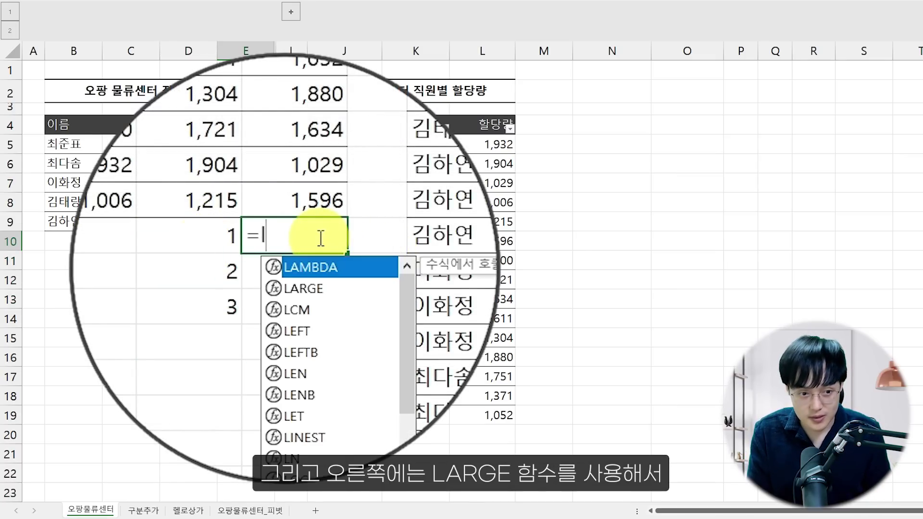
{"action": "type", "text": "arge("}
{"action": "left_click_drag", "start_coordinate": [127, 144], "coordinate": [269, 181]}
{"action": "key", "text": "F4"}
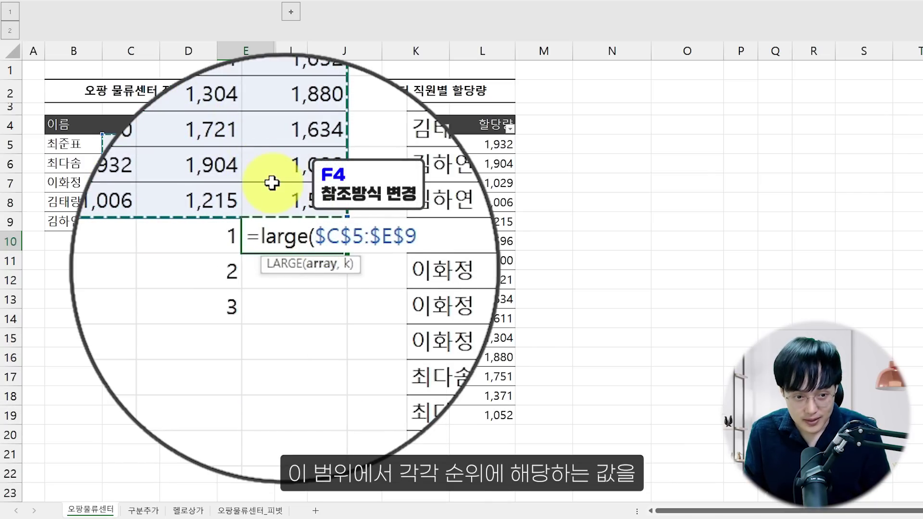
{"action": "type", "text": ","}
{"action": "left_click", "coordinate": [211, 235]}
{"action": "key", "text": "Return"}
{"action": "left_click", "coordinate": [342, 241]}
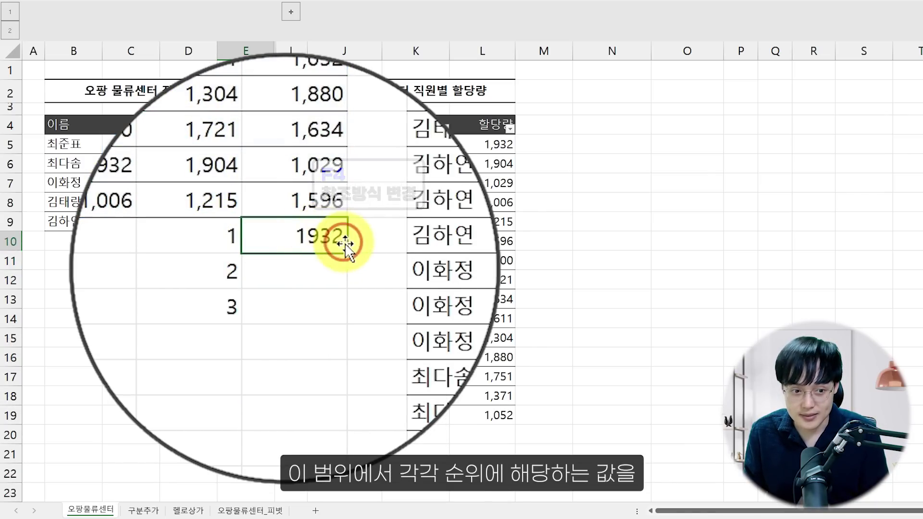
{"action": "left_click_drag", "start_coordinate": [347, 252], "coordinate": [347, 318]}
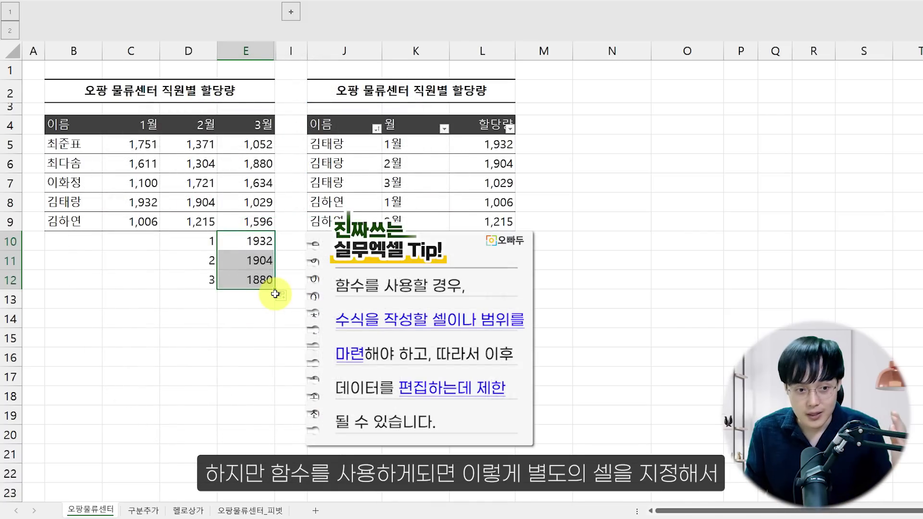
Expand the collapsed 4월 to 6월 columns and inspect the range used by the LARGE formula in E10
{"action": "left_click_drag", "start_coordinate": [189, 242], "coordinate": [246, 278]}
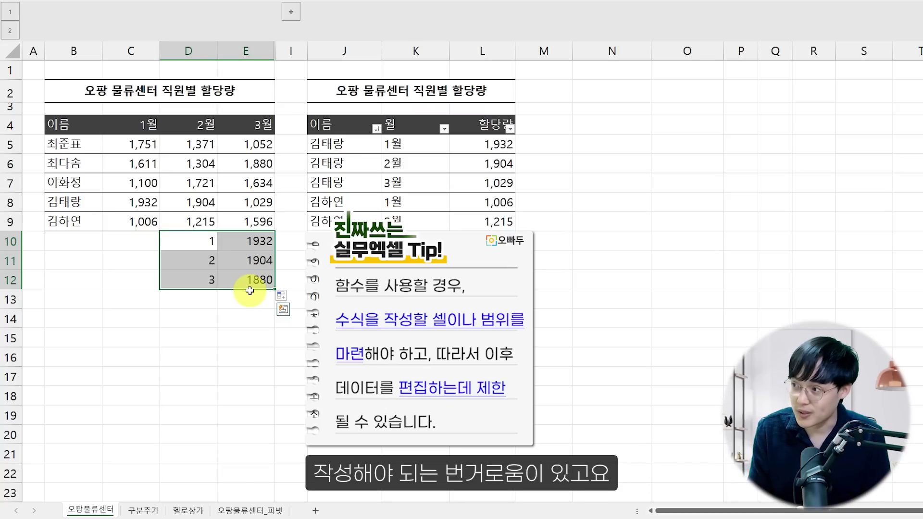
{"action": "left_click", "coordinate": [291, 18]}
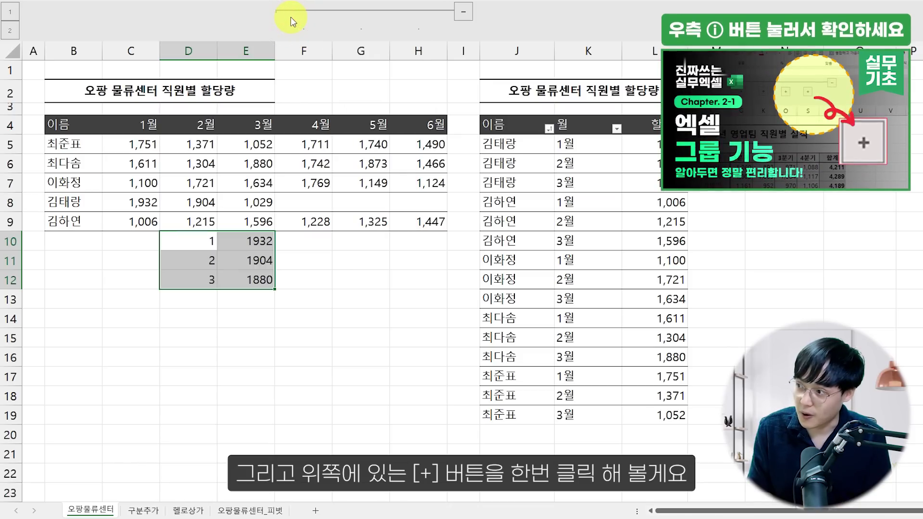
{"action": "left_click_drag", "start_coordinate": [142, 181], "coordinate": [399, 180]}
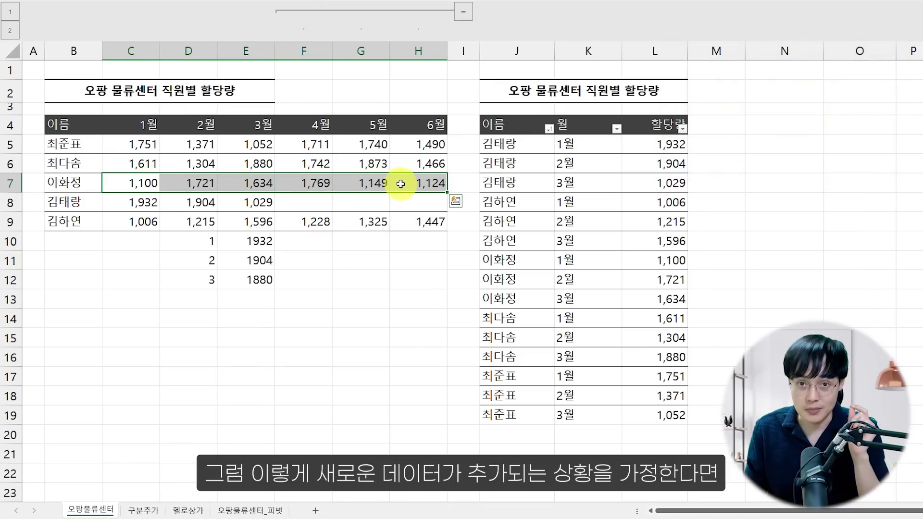
{"action": "double_click", "coordinate": [258, 232]}
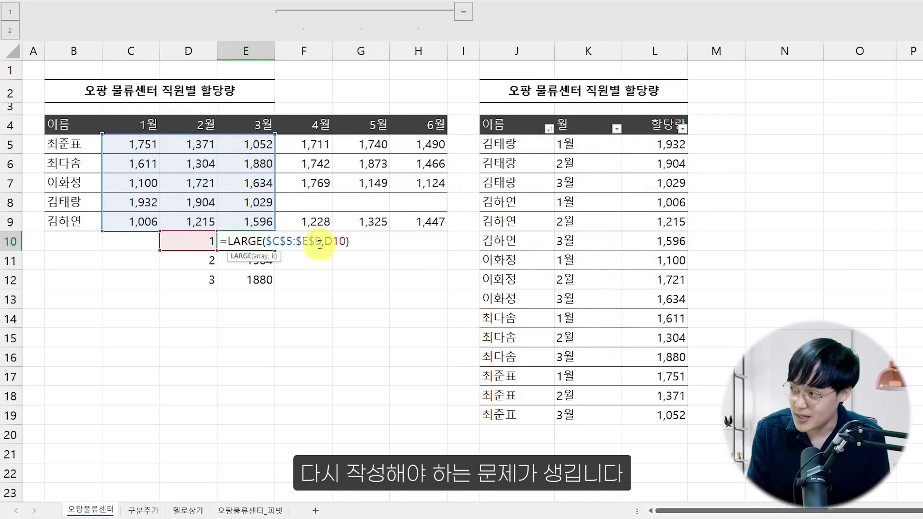
{"action": "key", "text": "Escape"}
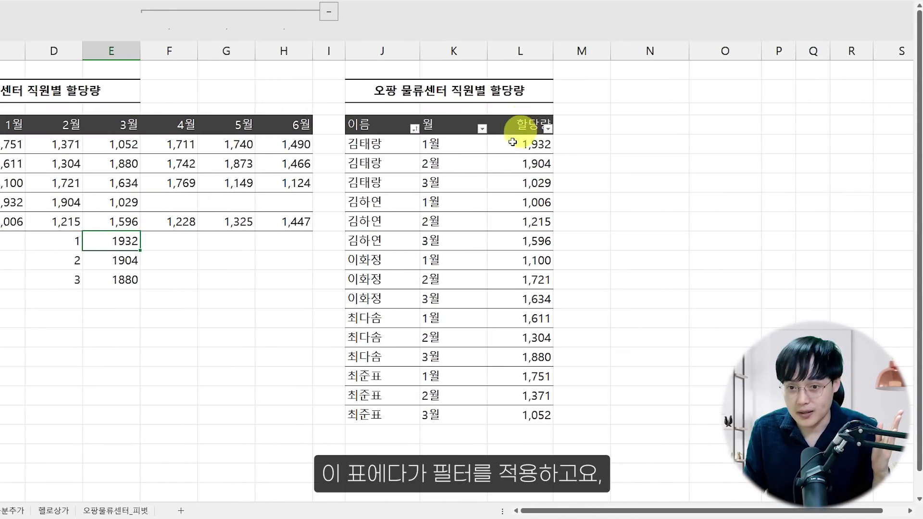
Sort the long-format table by 할당량 in descending order and select its three highest values
{"action": "left_click", "coordinate": [548, 129]}
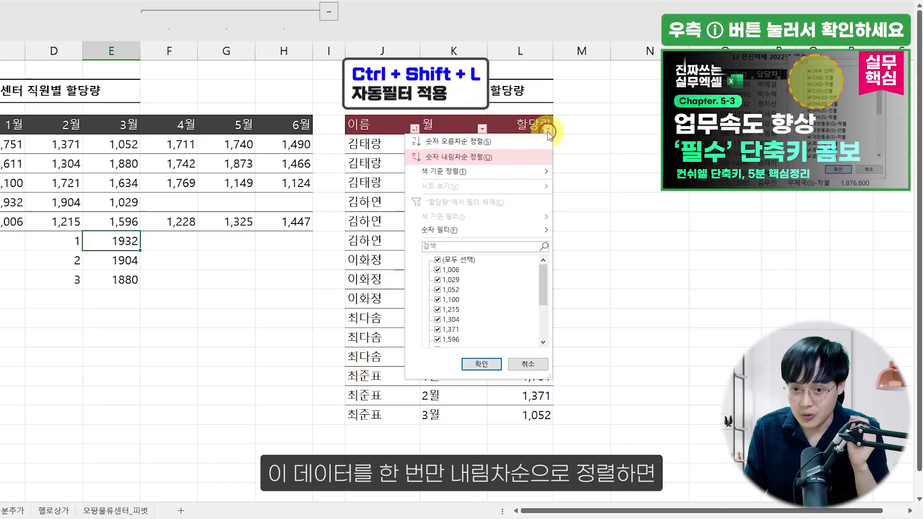
{"action": "left_click", "coordinate": [531, 156]}
{"action": "left_click_drag", "start_coordinate": [532, 144], "coordinate": [528, 182]}
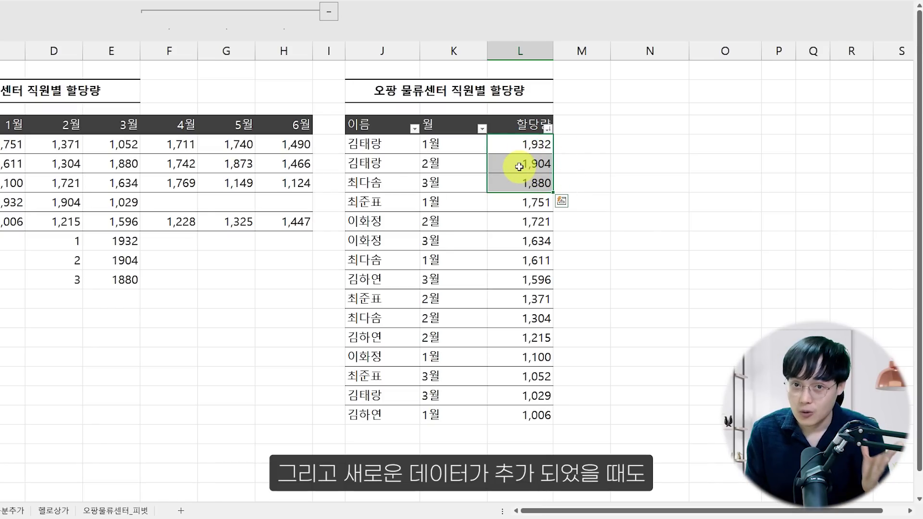
Append a row for the last-listed employee with 4월 and 10000, and re-sort the long table by 할당량 descending
{"action": "left_click_drag", "start_coordinate": [375, 416], "coordinate": [483, 404]}
{"action": "left_click", "coordinate": [452, 438]}
{"action": "type", "text": "4월"}
{"action": "key", "text": "Tab"}
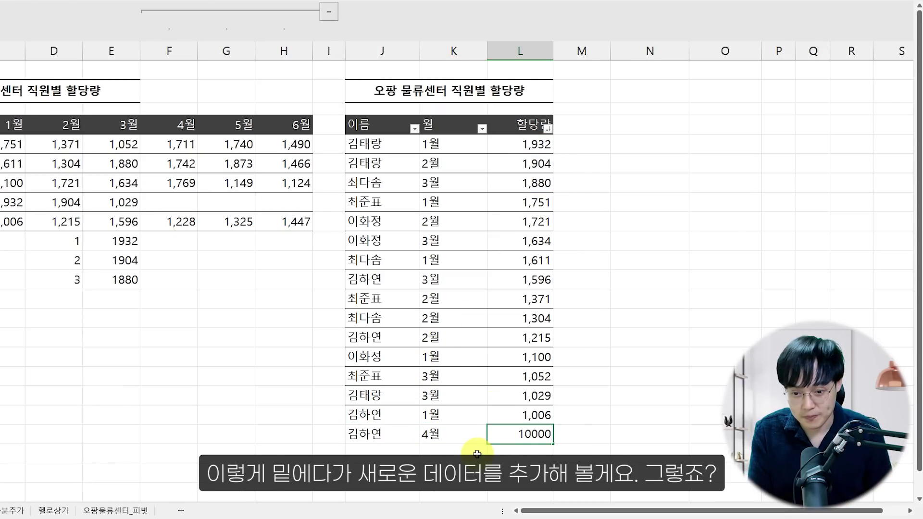
{"action": "key", "text": "Return"}
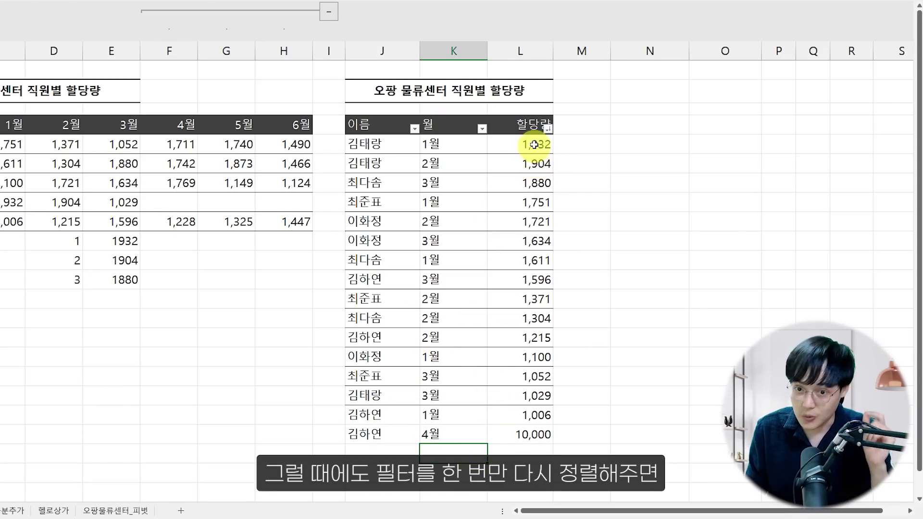
{"action": "left_click", "coordinate": [547, 129]}
{"action": "left_click", "coordinate": [517, 158]}
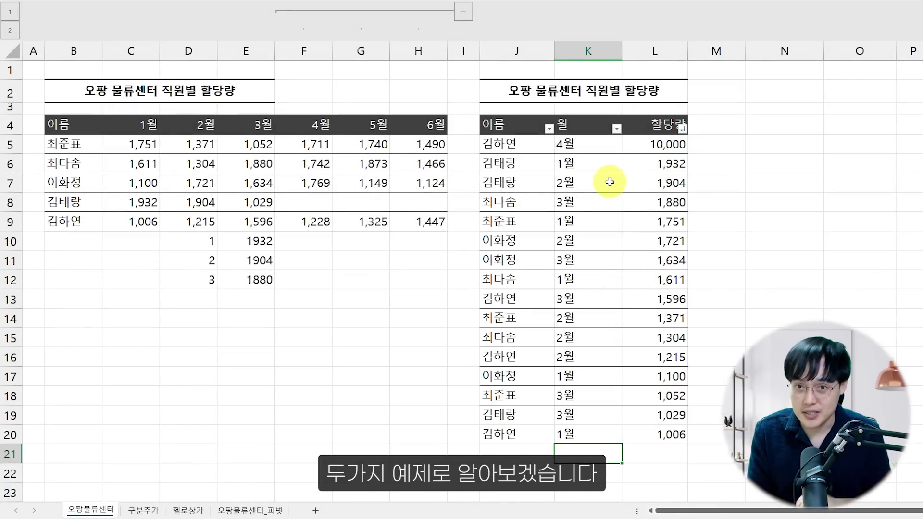
Compare how the wide and long tables hold accumulated months, checking row 8 and the 4월 to 6월 block against the long list
{"action": "left_click", "coordinate": [282, 230]}
{"action": "left_click_drag", "start_coordinate": [64, 202], "coordinate": [266, 203]}
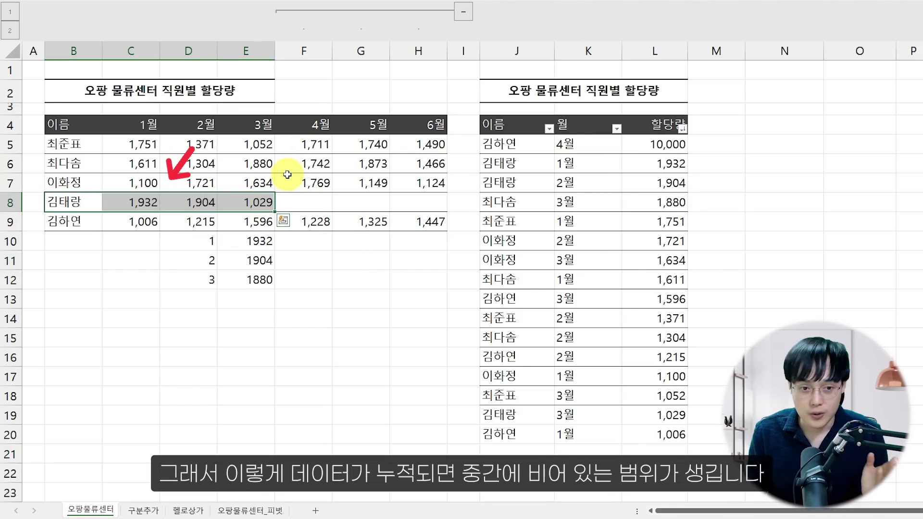
{"action": "left_click_drag", "start_coordinate": [288, 180], "coordinate": [386, 184]}
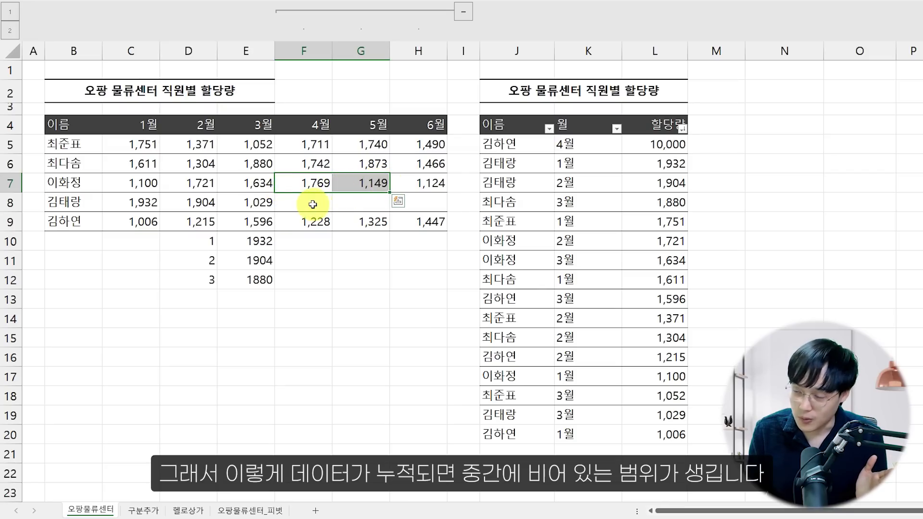
{"action": "left_click_drag", "start_coordinate": [309, 200], "coordinate": [393, 201]}
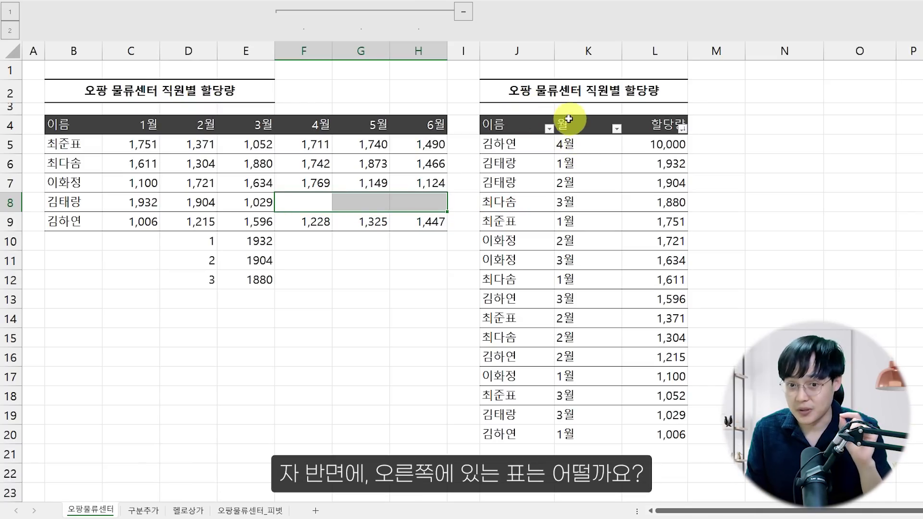
{"action": "left_click_drag", "start_coordinate": [500, 144], "coordinate": [587, 219]}
{"action": "left_click", "coordinate": [567, 299]}
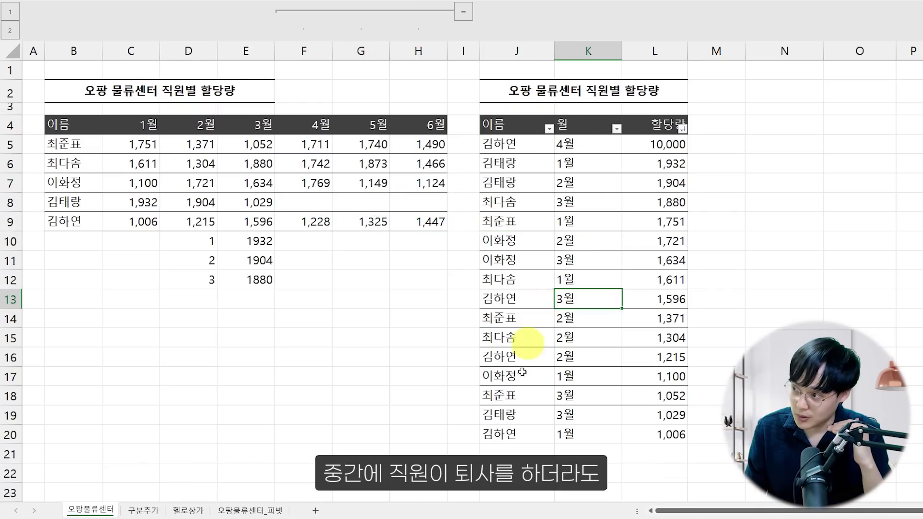
{"action": "scroll", "coordinate": [575, 418], "scroll_direction": "down", "scroll_amount": 3}
{"action": "left_click_drag", "start_coordinate": [505, 281], "coordinate": [626, 332]}
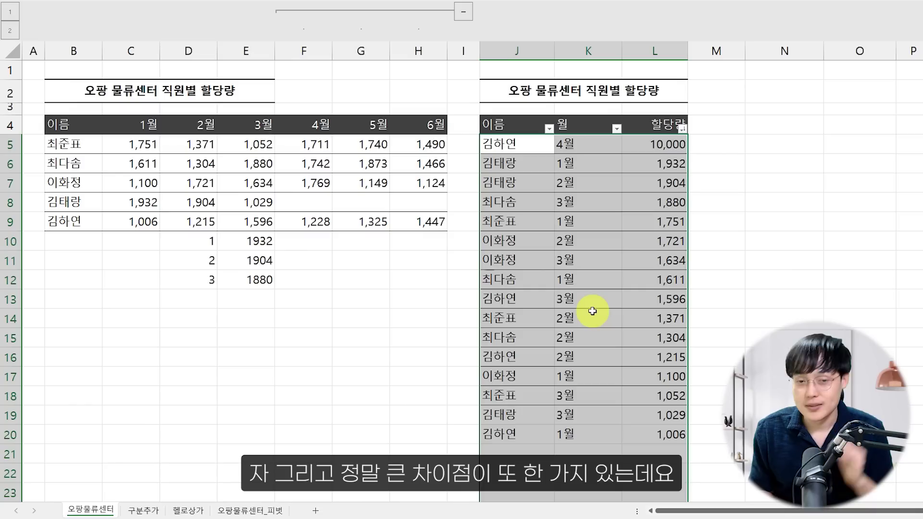
{"action": "left_click_drag", "start_coordinate": [317, 133], "coordinate": [416, 125]}
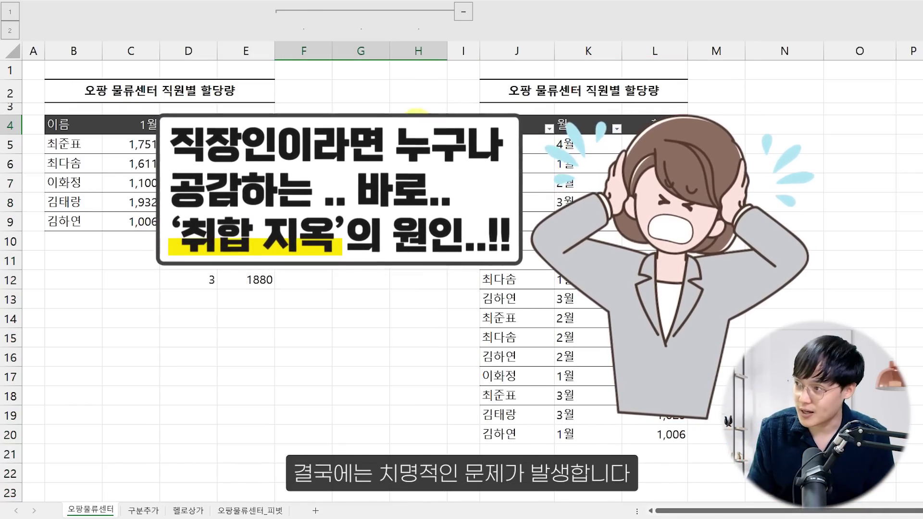
{"action": "left_click_drag", "start_coordinate": [313, 124], "coordinate": [426, 115]}
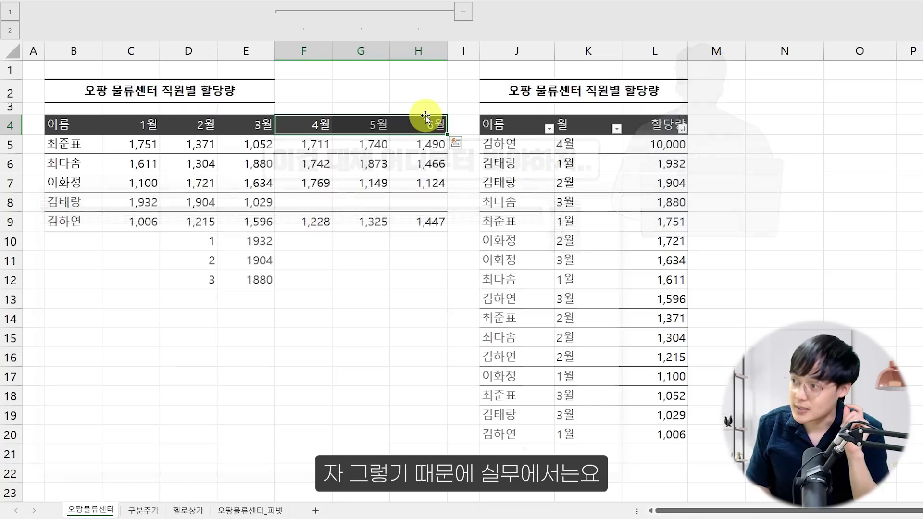
{"action": "left_click_drag", "start_coordinate": [308, 125], "coordinate": [443, 216]}
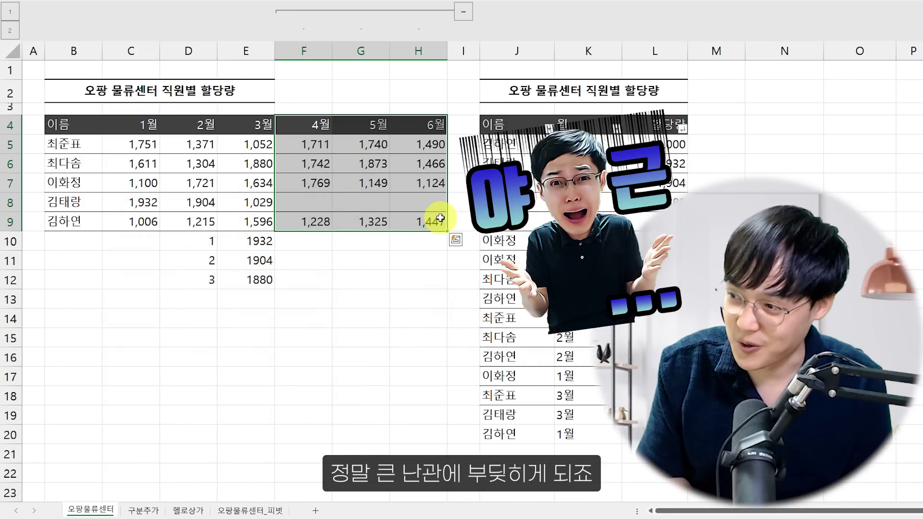
{"action": "left_click_drag", "start_coordinate": [490, 142], "coordinate": [651, 387]}
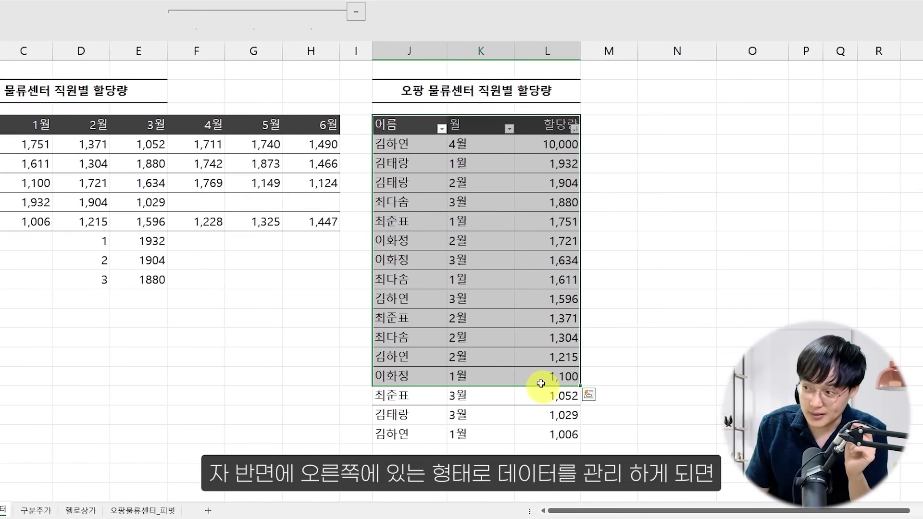
{"action": "scroll", "coordinate": [444, 249], "scroll_direction": "down", "scroll_amount": 2}
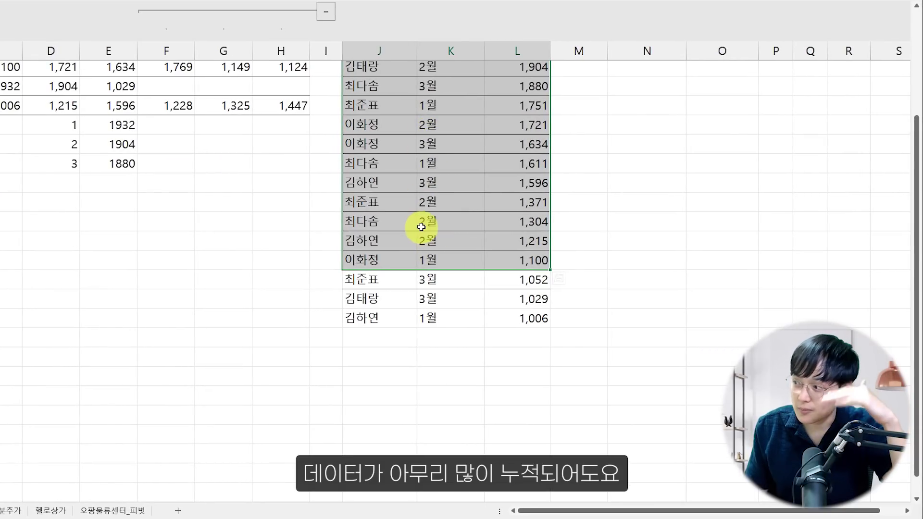
Add a 년도 column beside 할당량 in the long table and fill every data row with 2020
{"action": "scroll", "coordinate": [421, 236], "scroll_direction": "up", "scroll_amount": 2}
{"action": "left_click", "coordinate": [529, 125]}
{"action": "key", "text": "ctrl+c"}
{"action": "left_click", "coordinate": [579, 124]}
{"action": "key", "text": "ctrl+v"}
{"action": "type", "text": "ㄴ"}
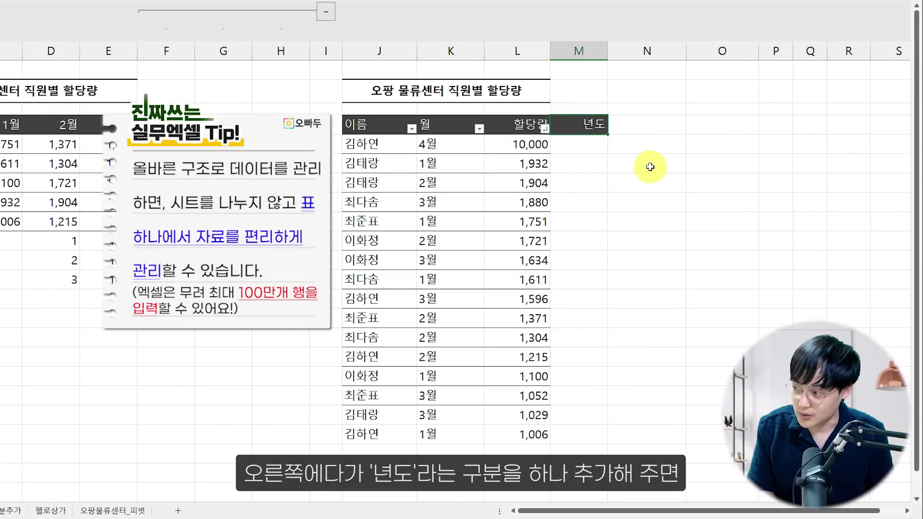
{"action": "key", "text": "ctrl+Return"}
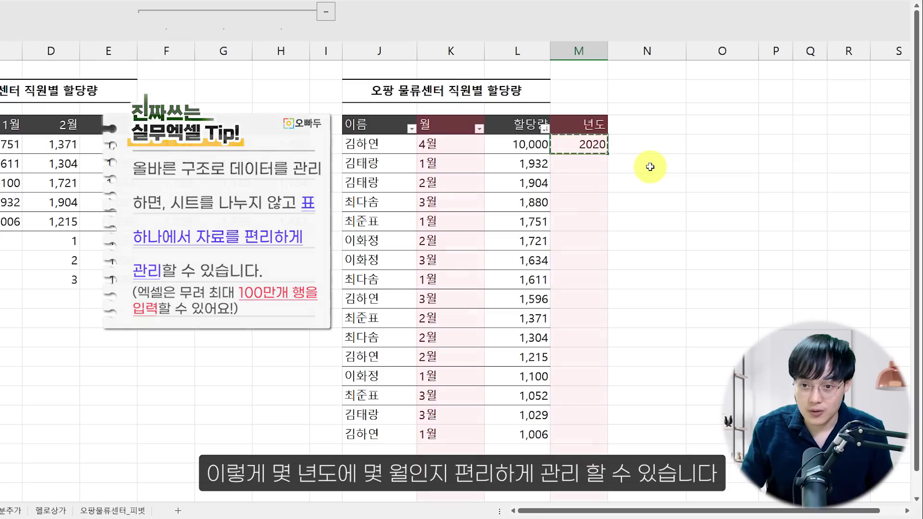
{"action": "left_click_drag", "start_coordinate": [608, 154], "coordinate": [568, 434]}
Compare the month headers in C4:H4 of the wide table with the single 월 column of the long table
{"action": "left_click_drag", "start_coordinate": [438, 140], "coordinate": [535, 353]}
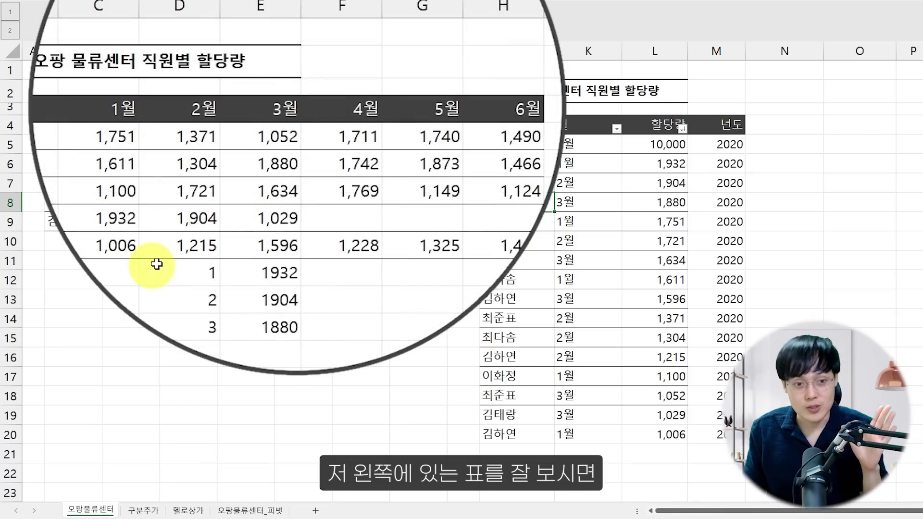
{"action": "left_click_drag", "start_coordinate": [86, 110], "coordinate": [495, 104]}
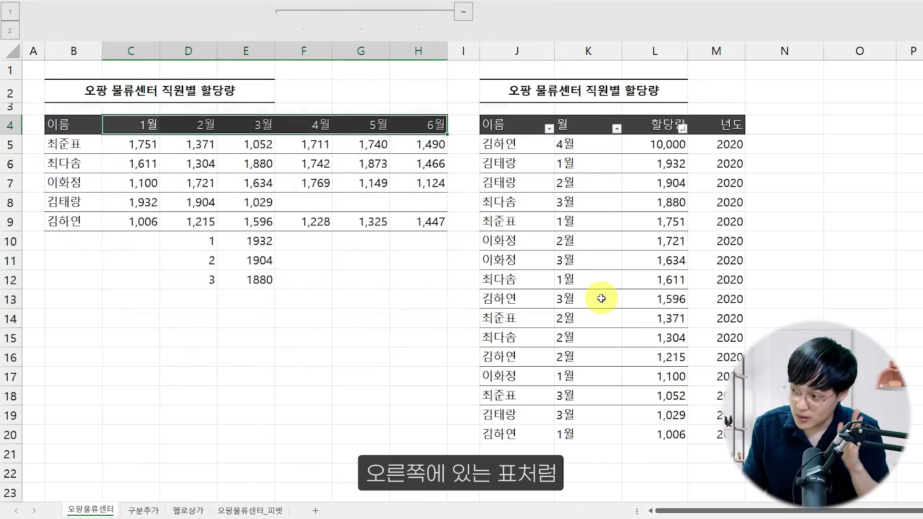
{"action": "left_click", "coordinate": [597, 153]}
{"action": "left_click_drag", "start_coordinate": [597, 152], "coordinate": [595, 439]}
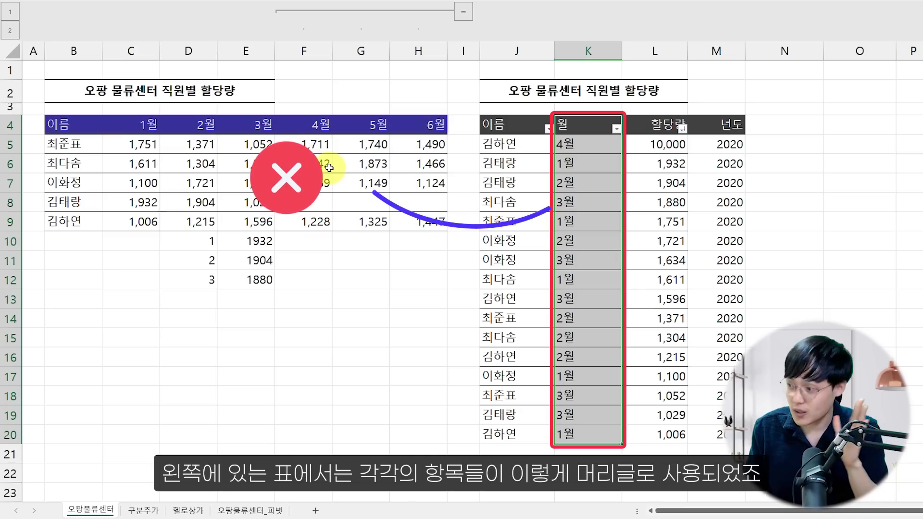
{"action": "left_click_drag", "start_coordinate": [115, 124], "coordinate": [435, 126]}
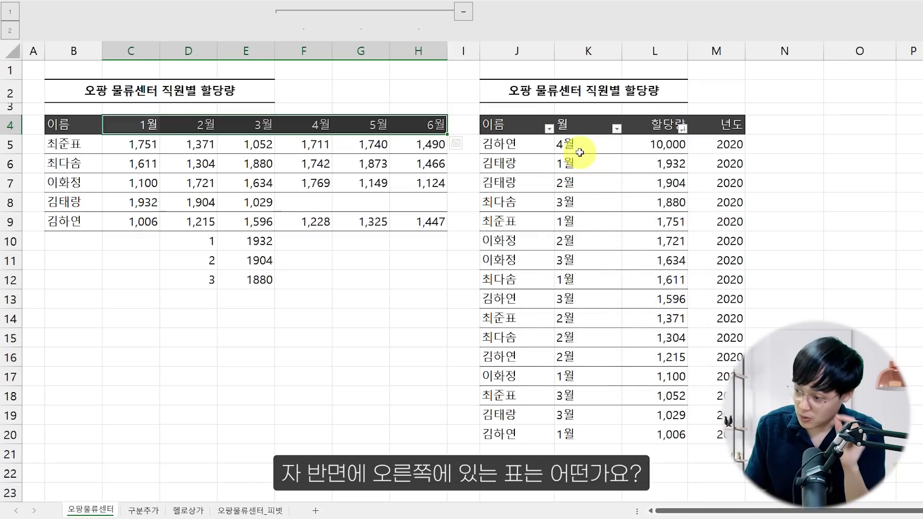
{"action": "left_click", "coordinate": [517, 144]}
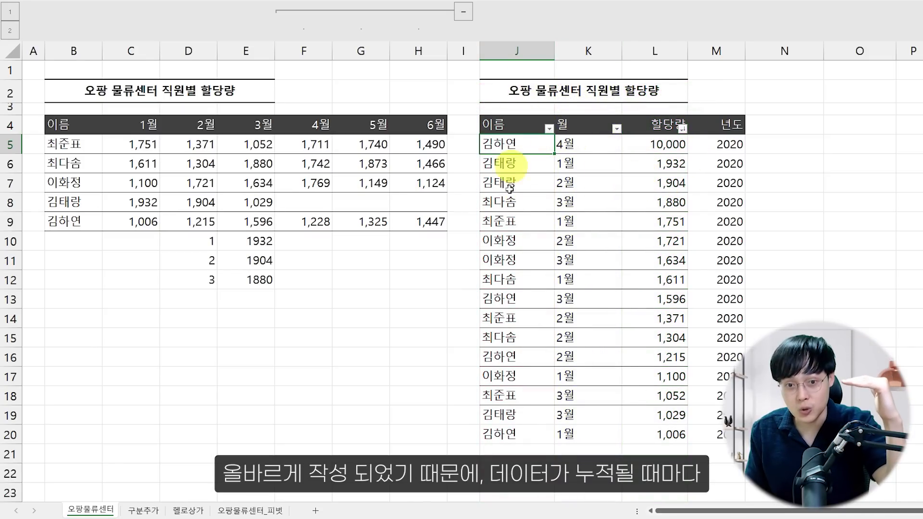
{"action": "scroll", "coordinate": [529, 183], "scroll_direction": "down", "scroll_amount": 2}
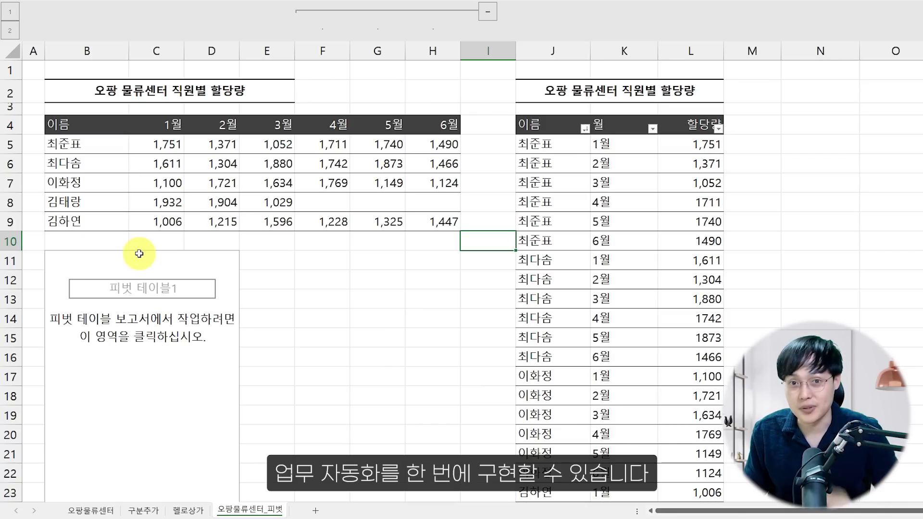
Build the pivot table with 이름 in rows, 월 in columns and the sum of 할당량 as values
{"action": "left_click", "coordinate": [156, 252]}
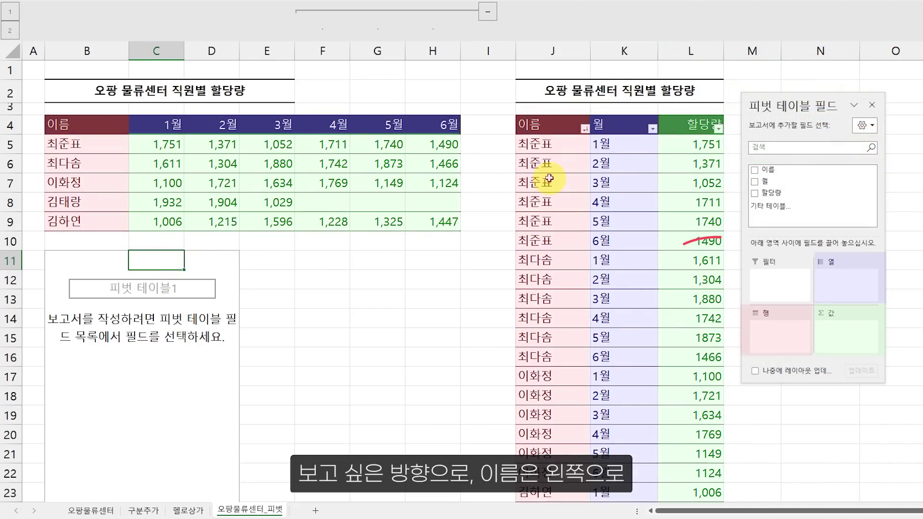
{"action": "left_click_drag", "start_coordinate": [765, 174], "coordinate": [760, 338]}
{"action": "left_click_drag", "start_coordinate": [763, 183], "coordinate": [842, 281]}
{"action": "left_click_drag", "start_coordinate": [774, 198], "coordinate": [825, 317]}
{"action": "left_click_drag", "start_coordinate": [780, 110], "coordinate": [812, 105]}
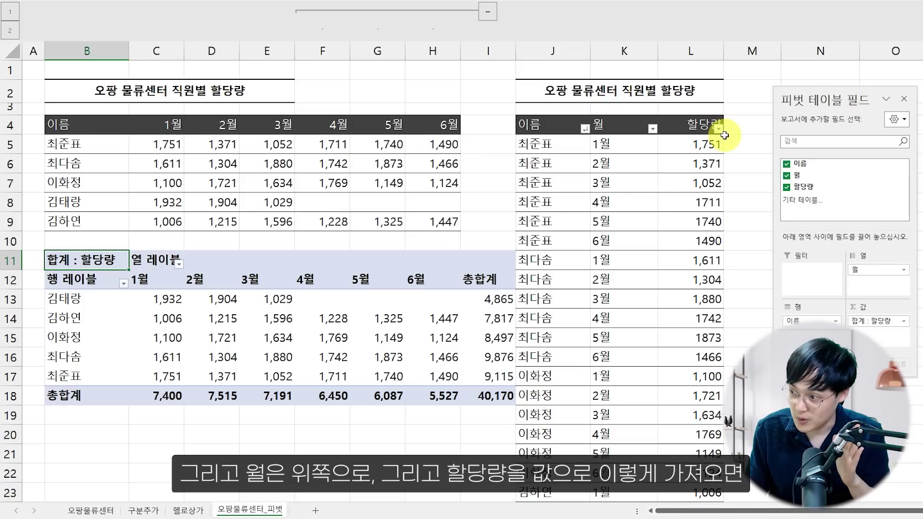